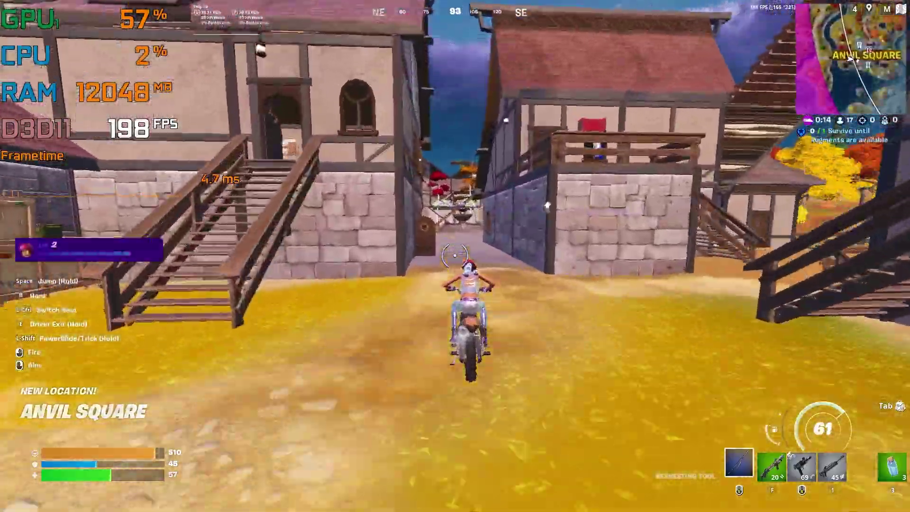
pyautogui.press('d')
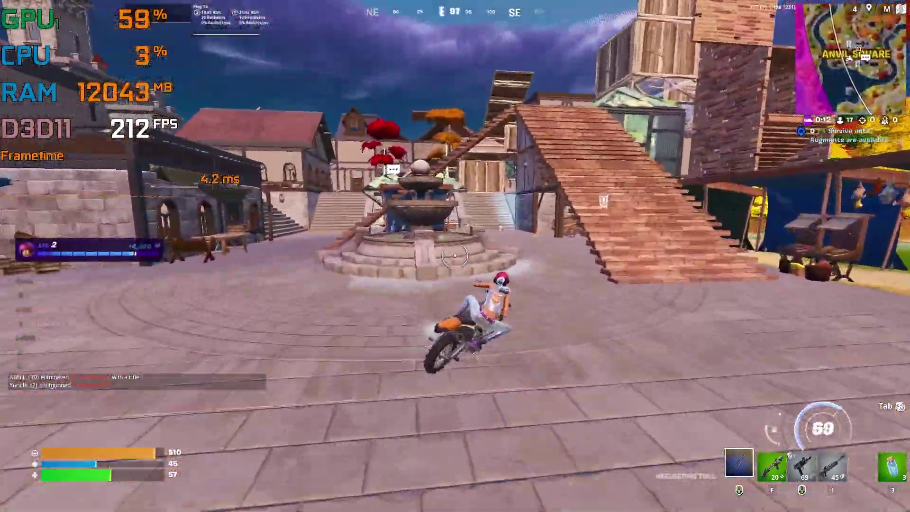
pyautogui.press('e')
pyautogui.press('w')
pyautogui.press('e')
pyautogui.press('c')
pyautogui.press('x')
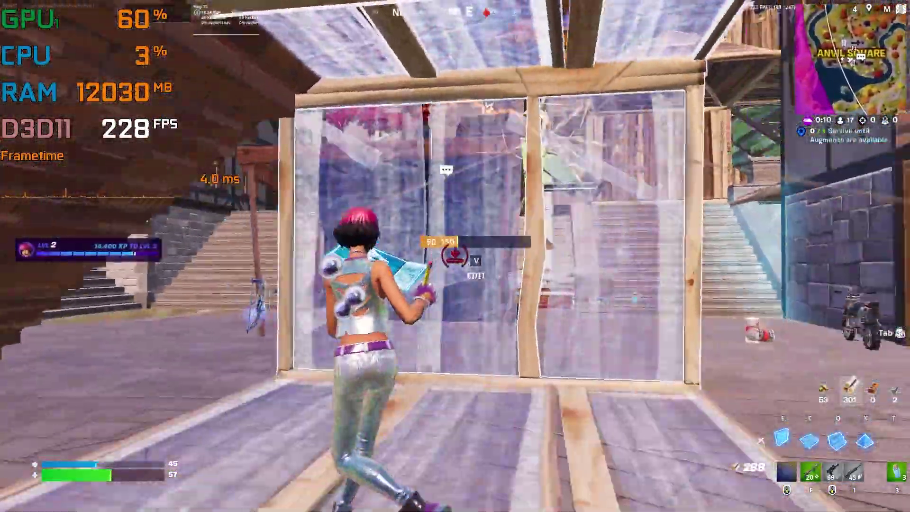
pyautogui.press('v')
pyautogui.press('e')
pyautogui.press('c')
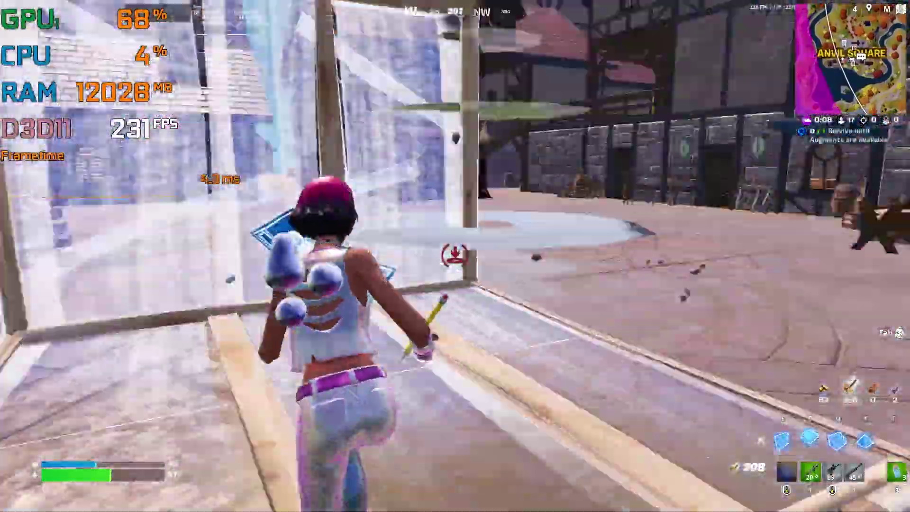
pyautogui.press('e')
pyautogui.press('q')
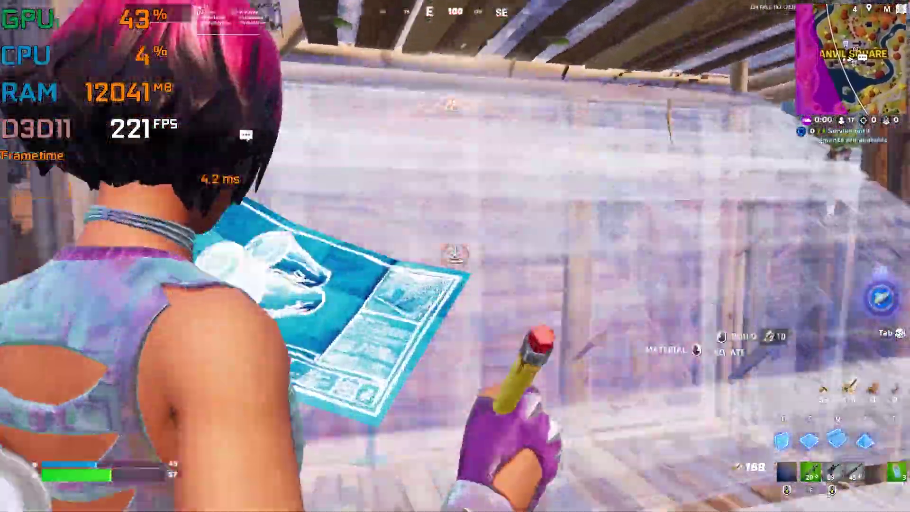
pyautogui.click(454, 256)
pyautogui.press('3')
pyautogui.click(455, 256)
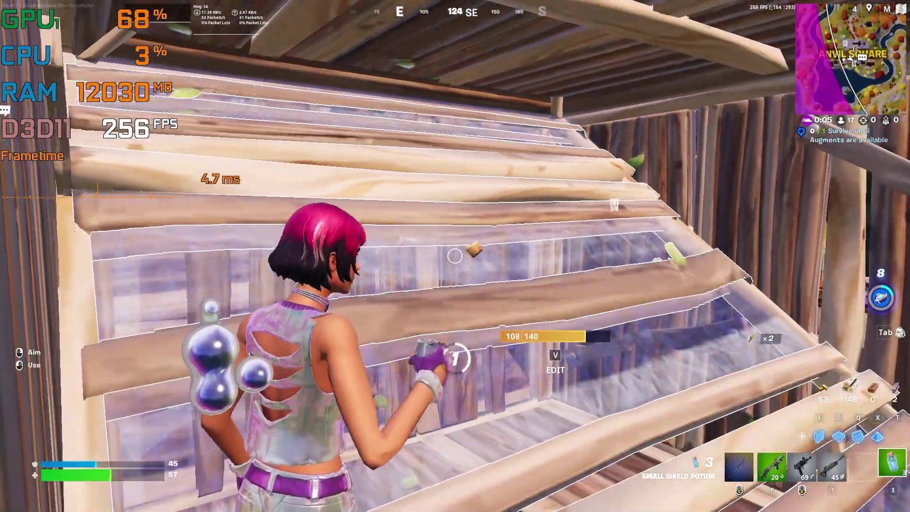
pyautogui.press('f')
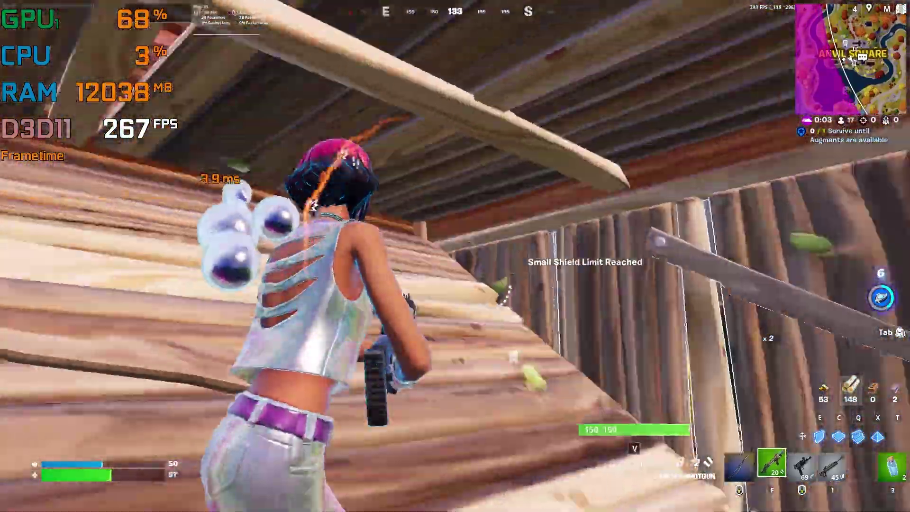
pyautogui.press('v')
pyautogui.press('v')
pyautogui.press('v')
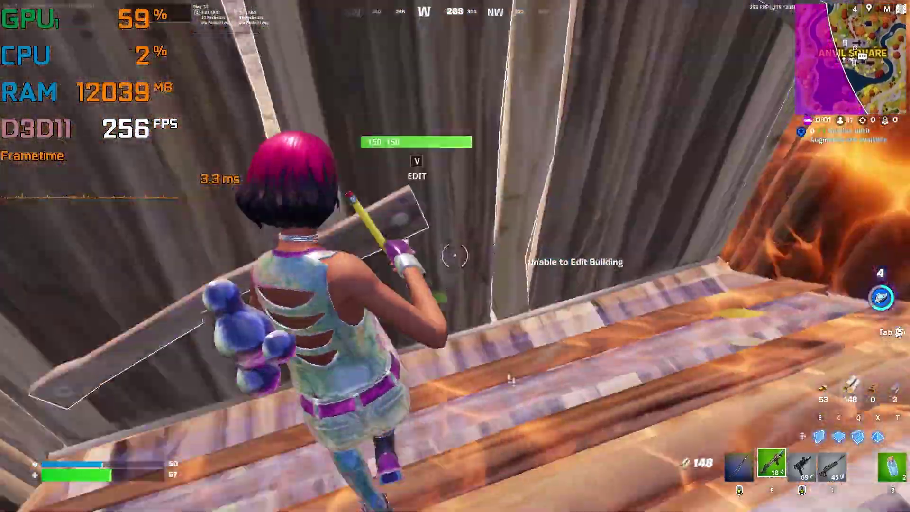
pyautogui.press('q')
pyautogui.click(454, 256)
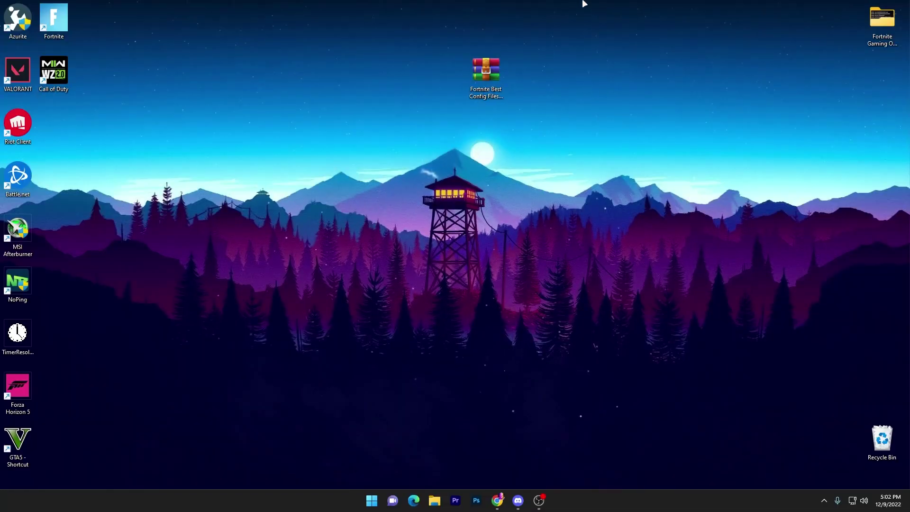
# Step: Extract the Fortnite Best Config Files For Chapter 4 folder from its RAR archive to the desktop, then close the archive
pyautogui.click(486, 66)
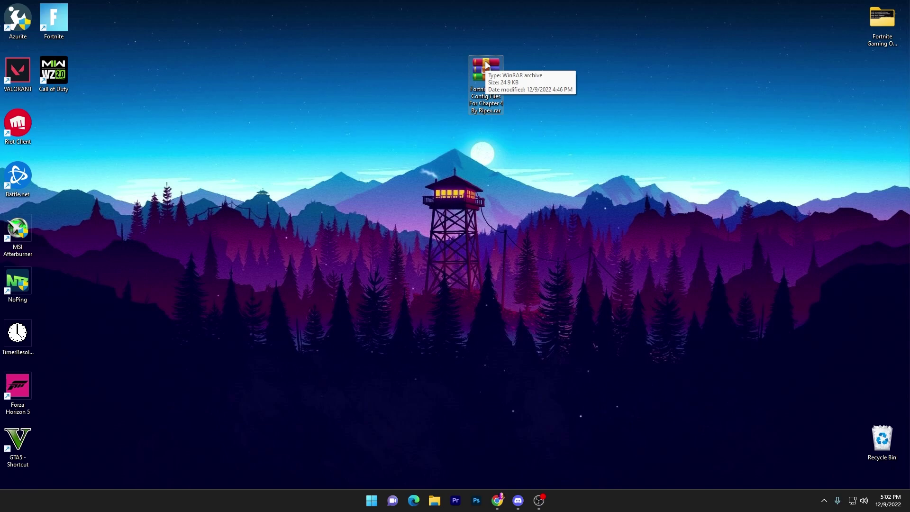
pyautogui.doubleClick(487, 64)
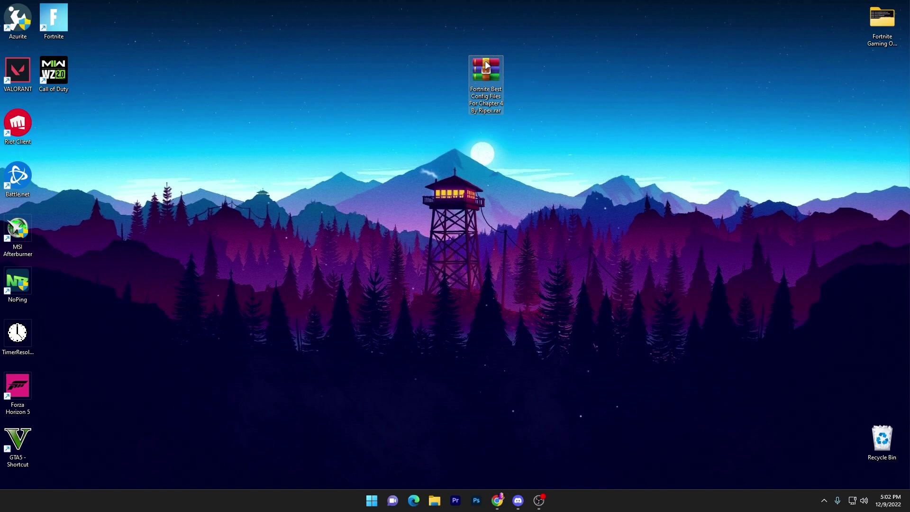
pyautogui.click(640, 100)
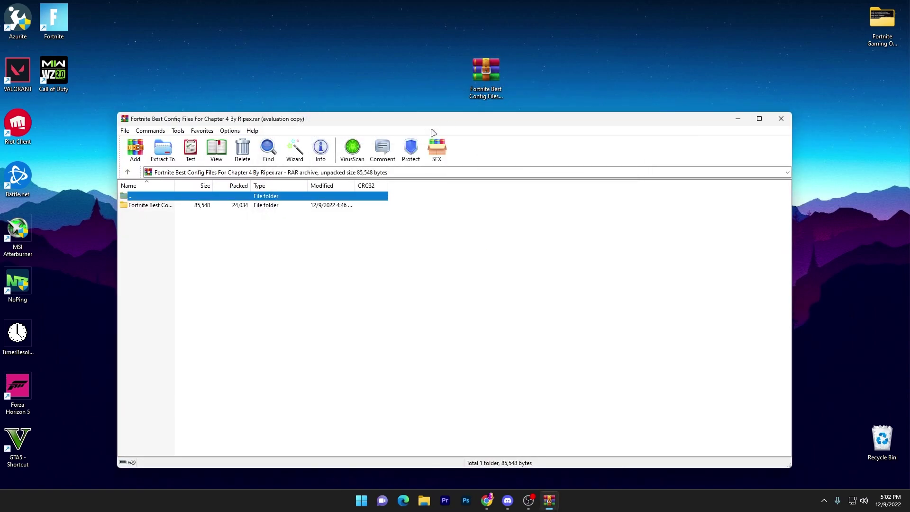
pyautogui.moveTo(227, 205); pyautogui.dragTo(419, 85)
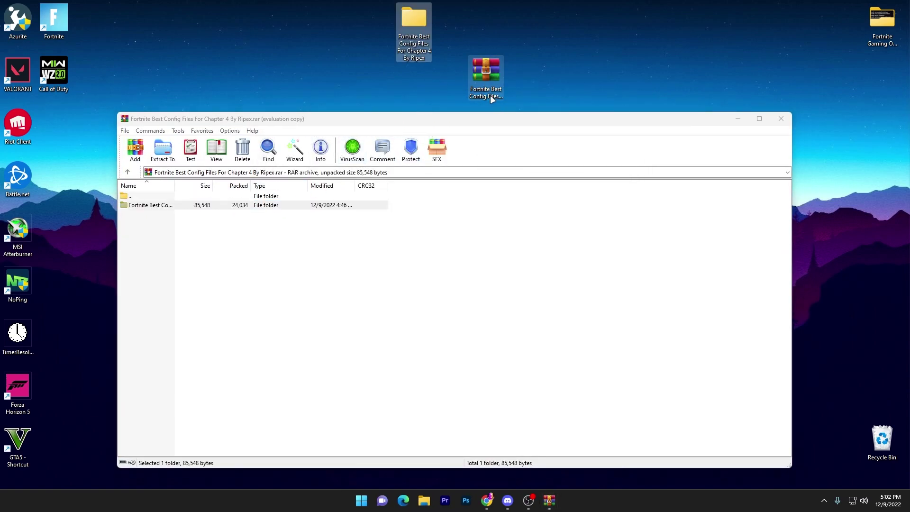
pyautogui.click(780, 119)
# Step: Place the extracted config folder beside the archive on the desktop and open its High End PC subfolder
pyautogui.moveTo(414, 21); pyautogui.dragTo(442, 77)
pyautogui.doubleClick(442, 77)
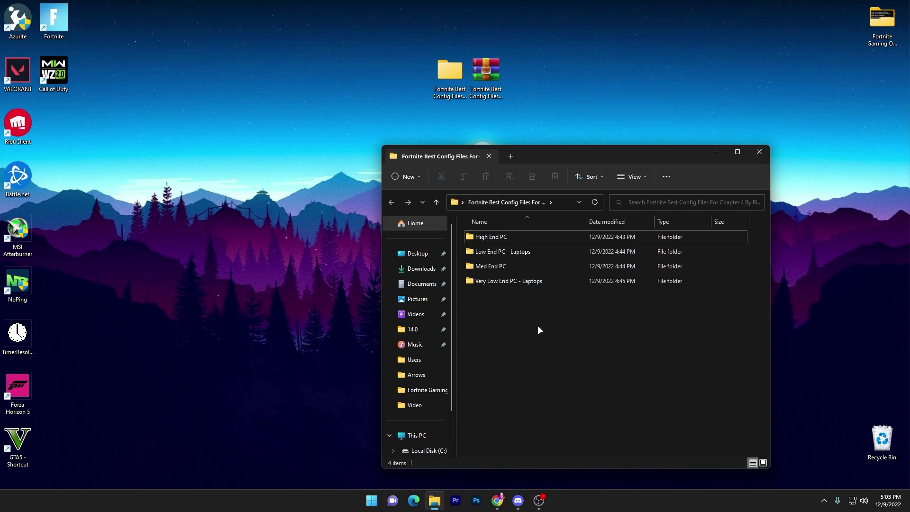
pyautogui.doubleClick(504, 237)
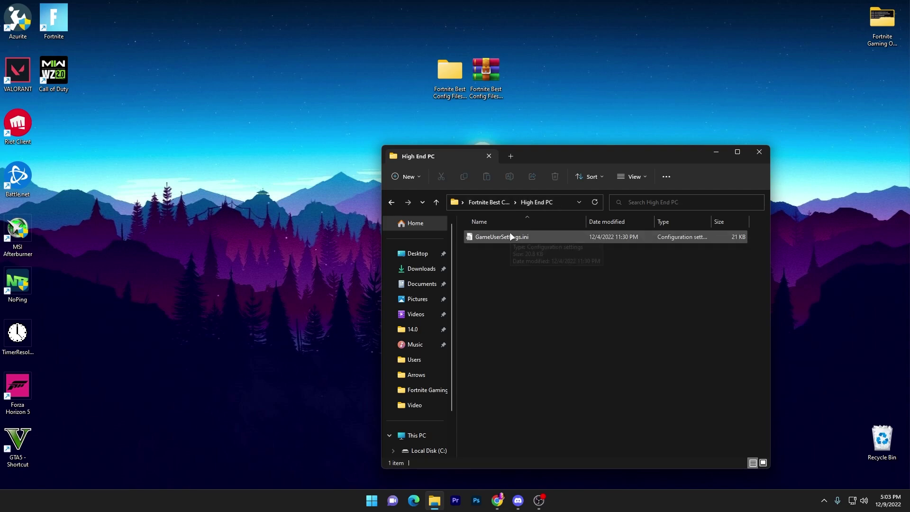
# Step: Examine the settings listed in the High End PC GameUserSettings.ini file in Notepad, then close it
pyautogui.rightClick(510, 233)
pyautogui.click(531, 242)
pyautogui.doubleClick(535, 210)
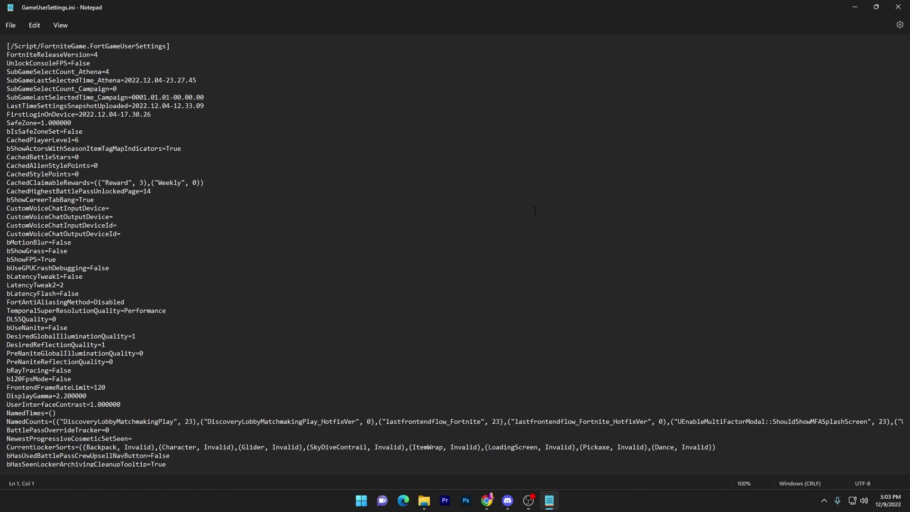
pyautogui.scroll(-5, 495, 193)
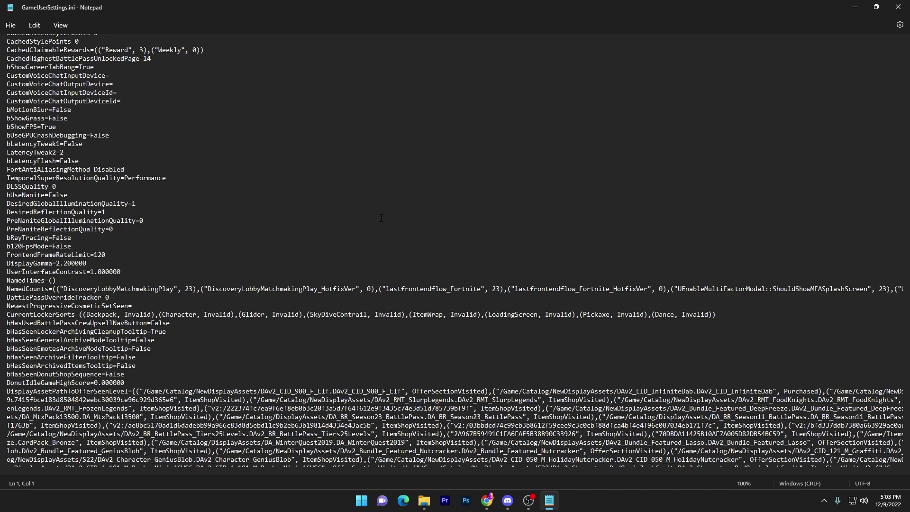
pyautogui.click(899, 7)
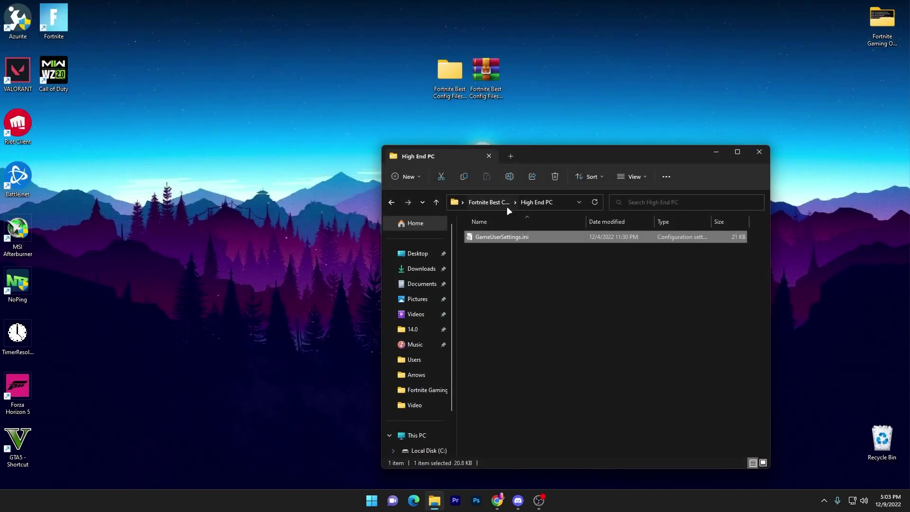
# Step: Copy GameUserSettings.ini from the High End PC folder and go to the %appdata% location
pyautogui.rightClick(503, 238)
pyautogui.click(527, 418)
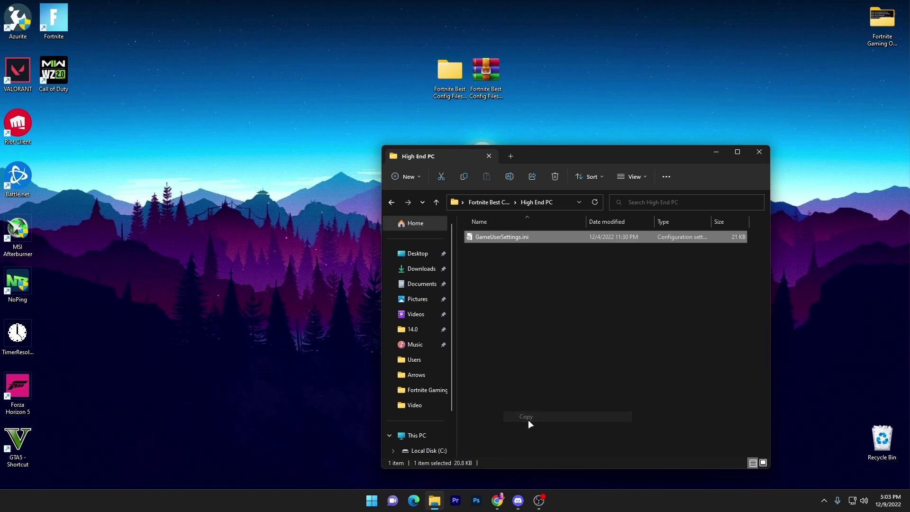
pyautogui.click(503, 202)
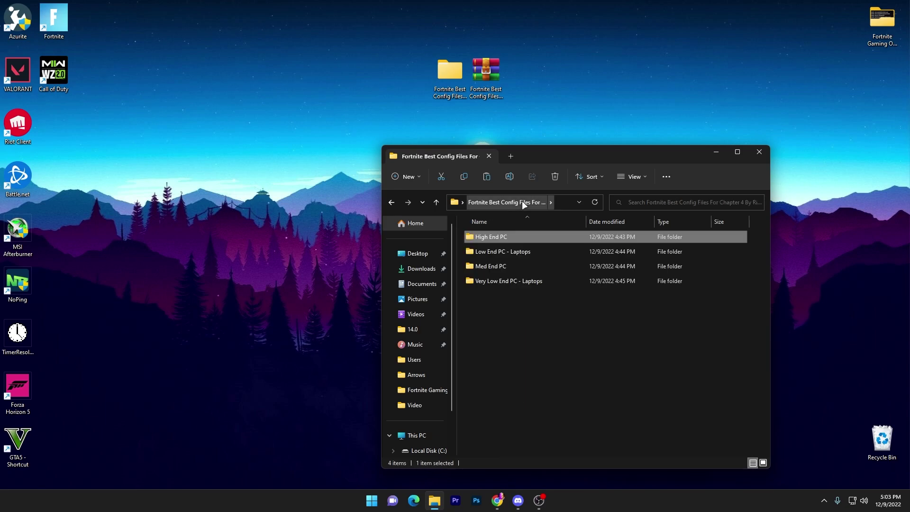
pyautogui.click(559, 201)
pyautogui.press('BackSpace')
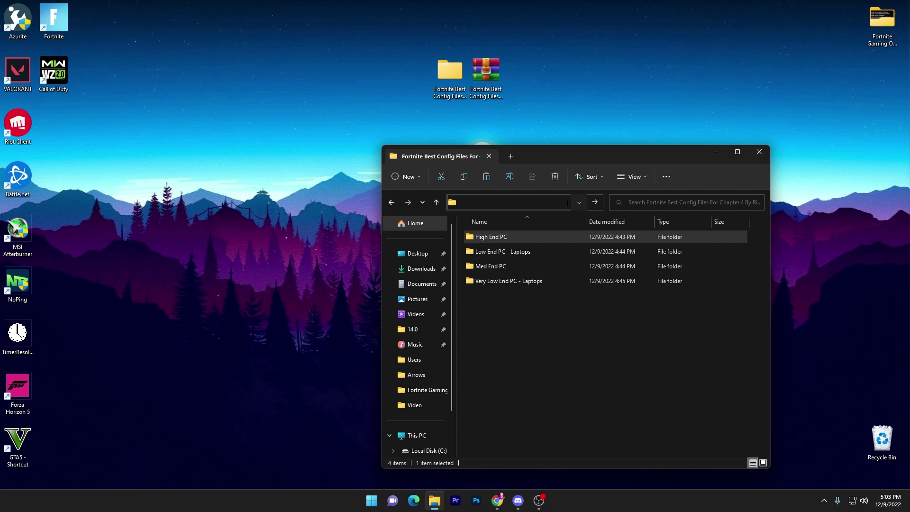
pyautogui.write('%appdata%')
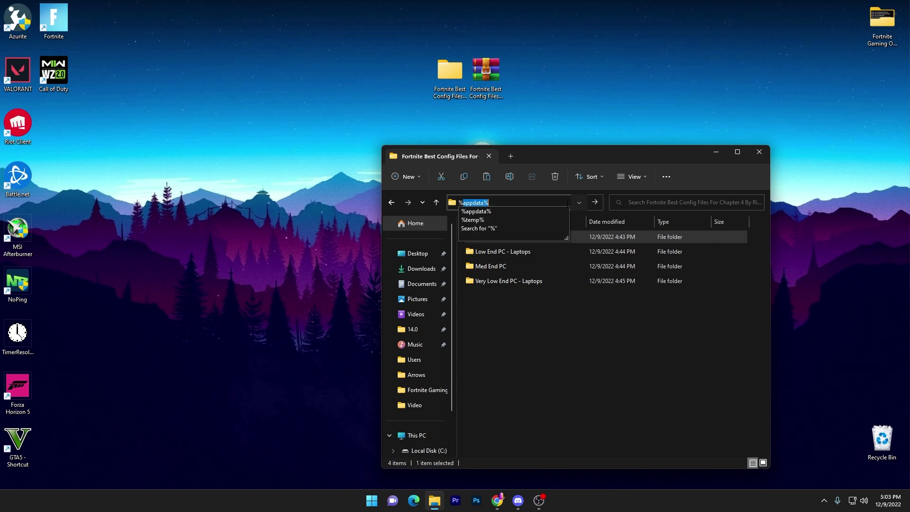
pyautogui.click(536, 211)
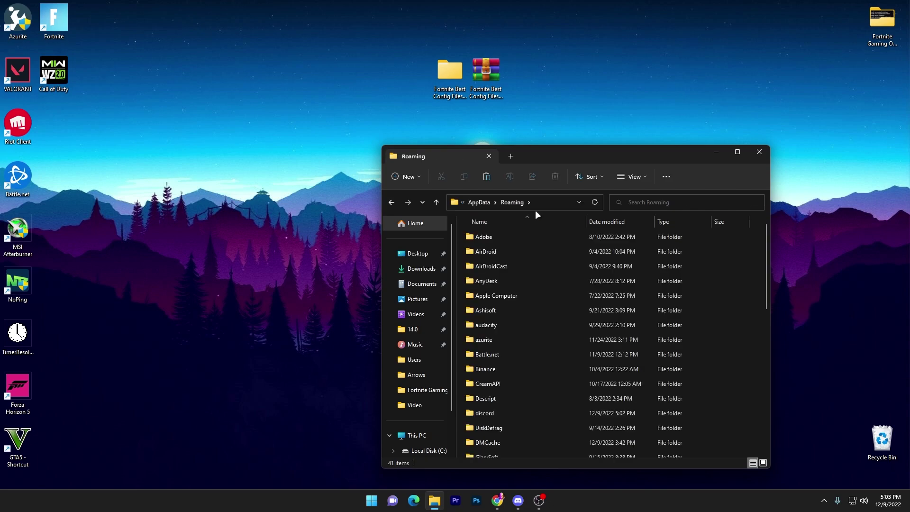
# Step: Maximize the file window and navigate from AppData to Local\FortniteGame\Saved\Config\WindowsClient
pyautogui.doubleClick(566, 159)
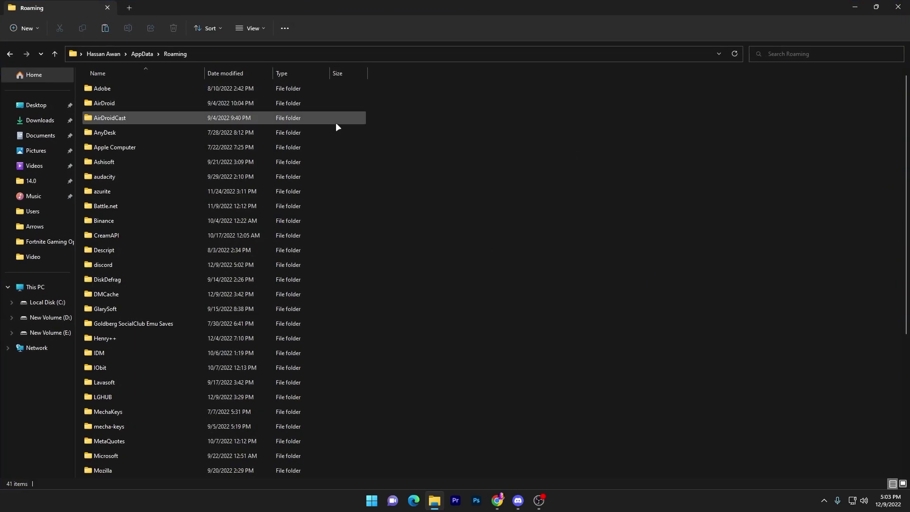
pyautogui.click(142, 54)
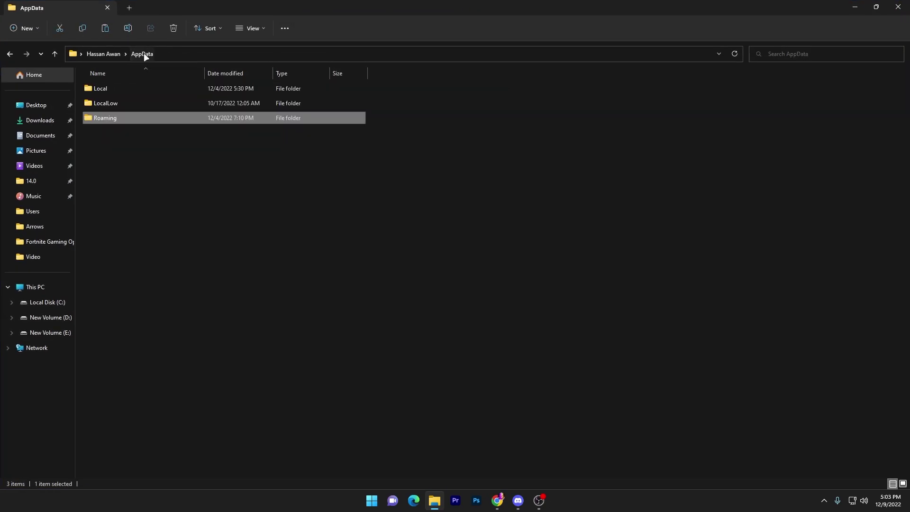
pyautogui.doubleClick(116, 88)
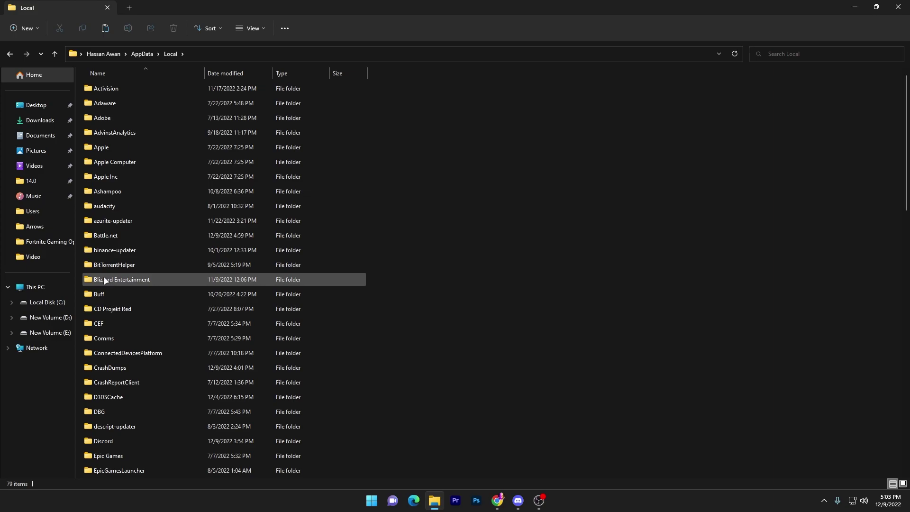
pyautogui.press('f')
pyautogui.doubleClick(115, 89)
pyautogui.doubleClick(108, 90)
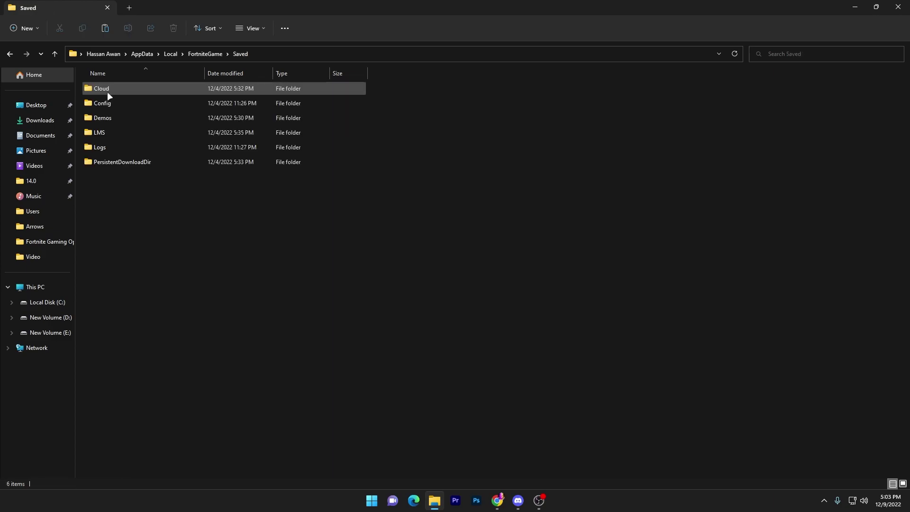
pyautogui.doubleClick(105, 102)
pyautogui.doubleClick(114, 102)
# Step: Paste the copied GameUserSettings.ini into the WindowsClient folder, replacing the existing file, and close the window
pyautogui.rightClick(124, 136)
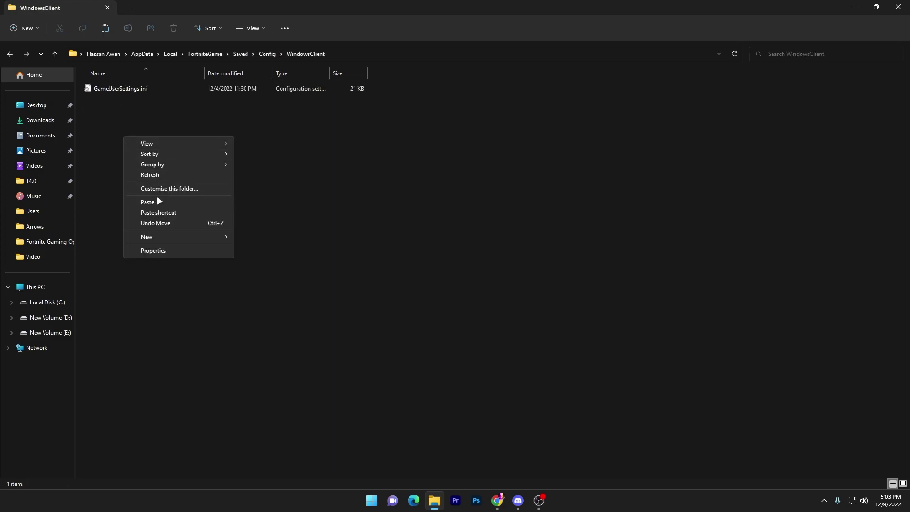
pyautogui.click(158, 199)
pyautogui.click(410, 182)
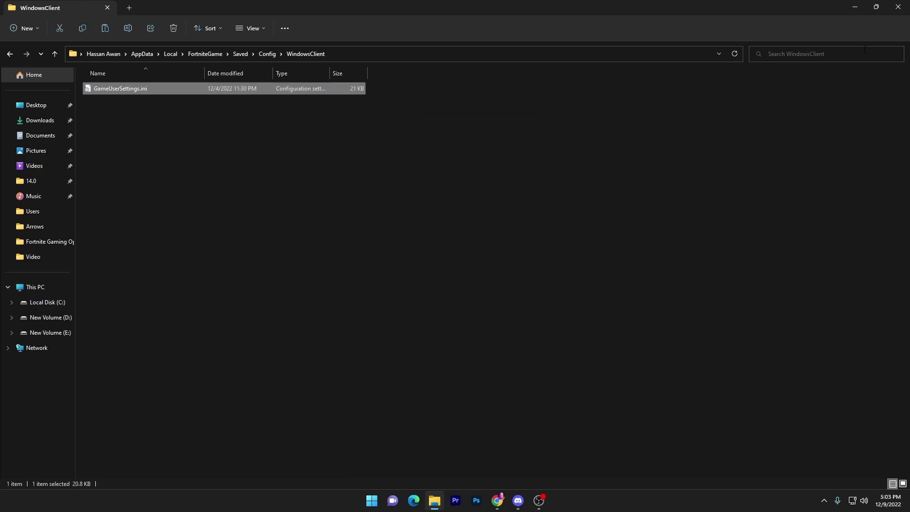
pyautogui.click(897, 8)
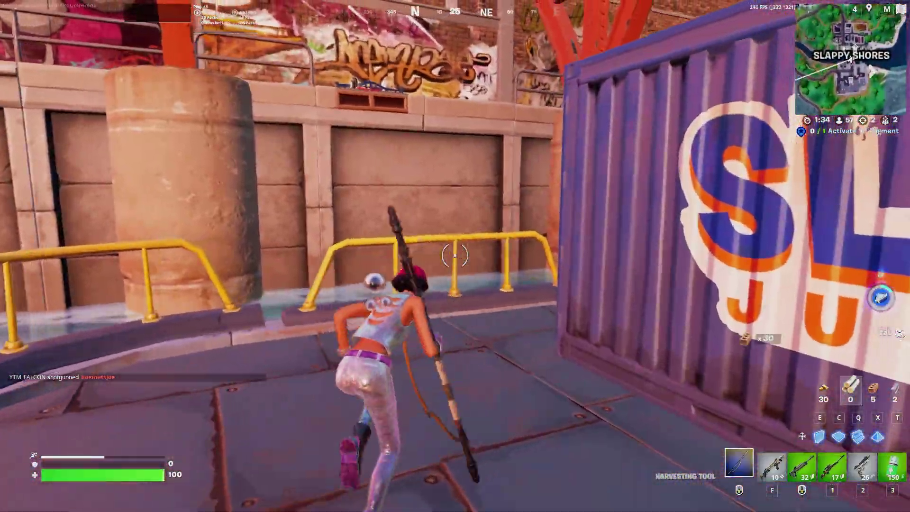
pyautogui.press('space')
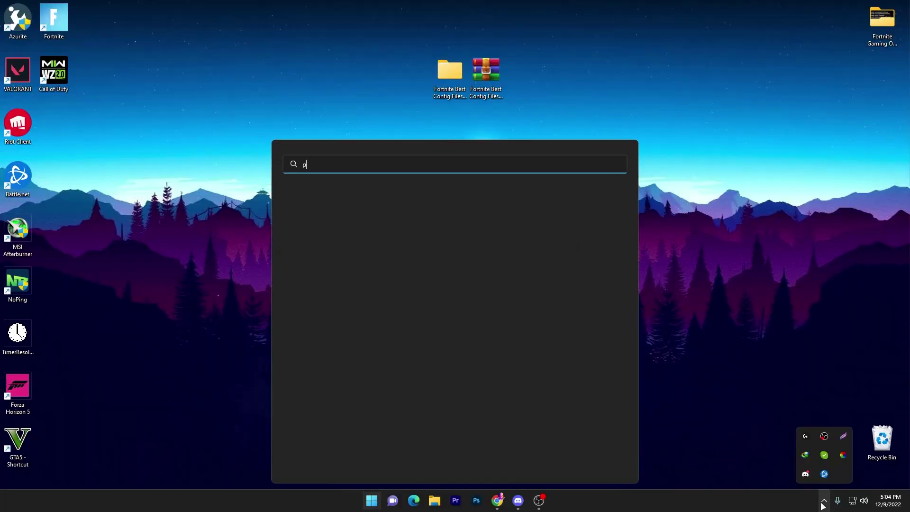
# Step: Launch ParkControl, make the Bitsum Highest Performance power profile active and apply its CPU settings
pyautogui.write('ark')
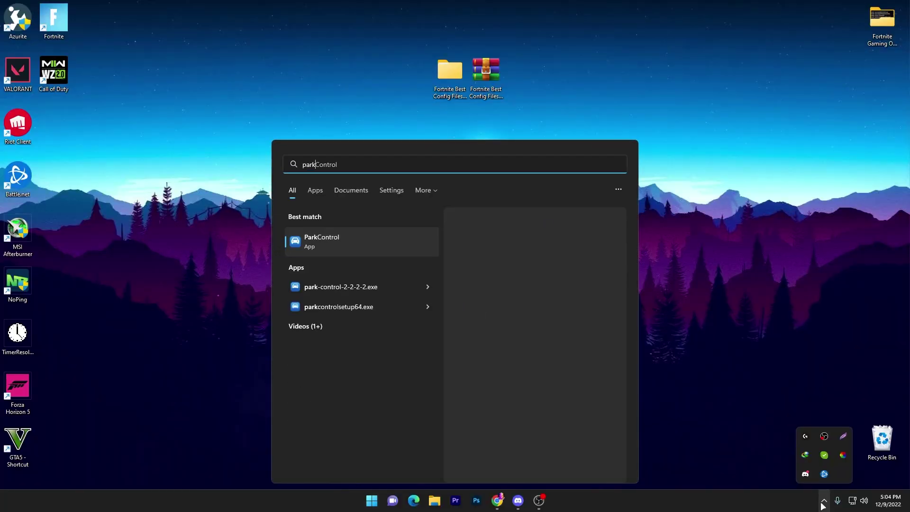
pyautogui.press('Return')
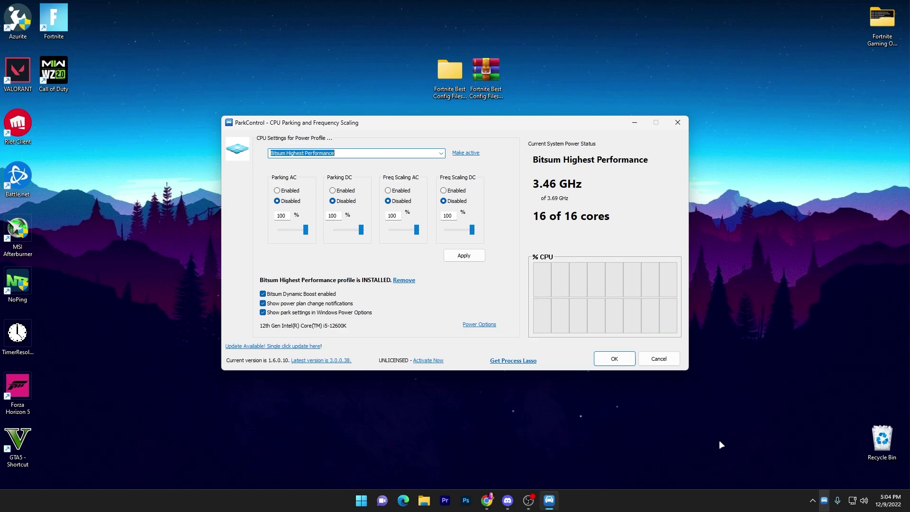
pyautogui.click(440, 153)
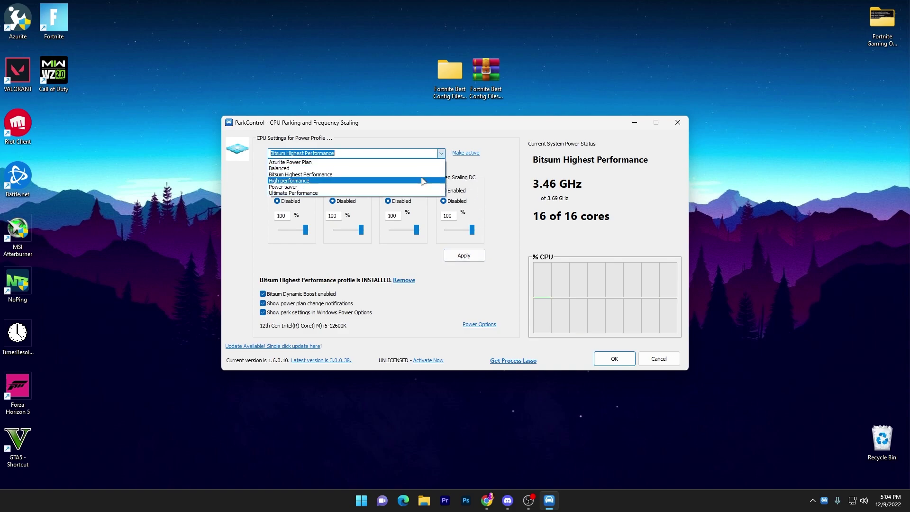
pyautogui.click(428, 174)
pyautogui.click(462, 154)
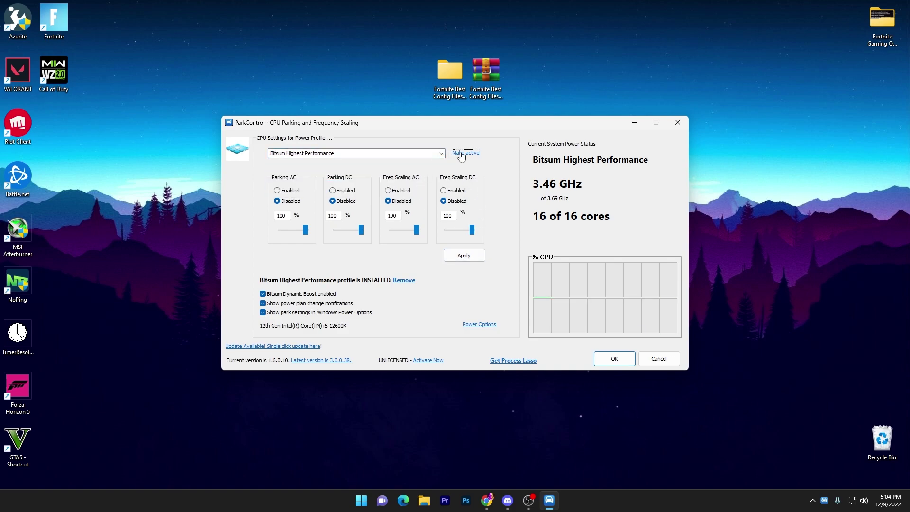
pyautogui.click(471, 256)
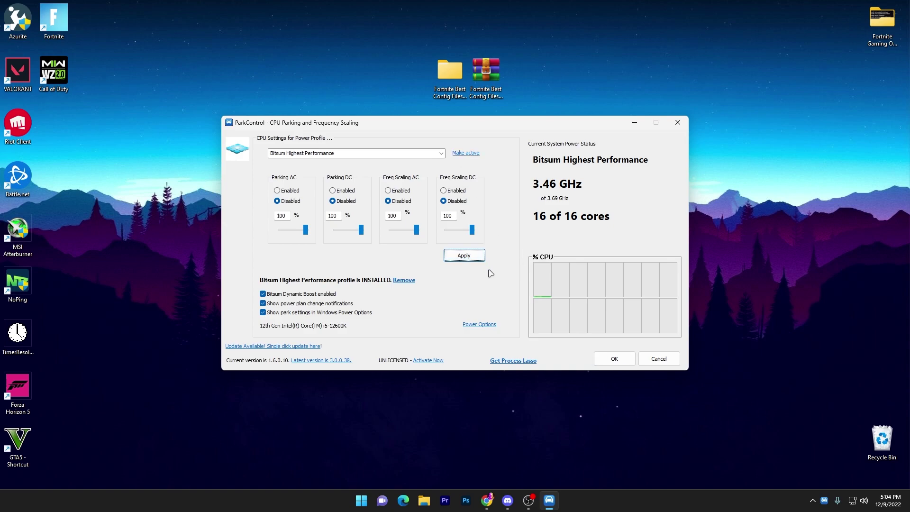
# Step: Check the selected power plan in Windows Power Options, and close both that window and ParkControl
pyautogui.click(467, 325)
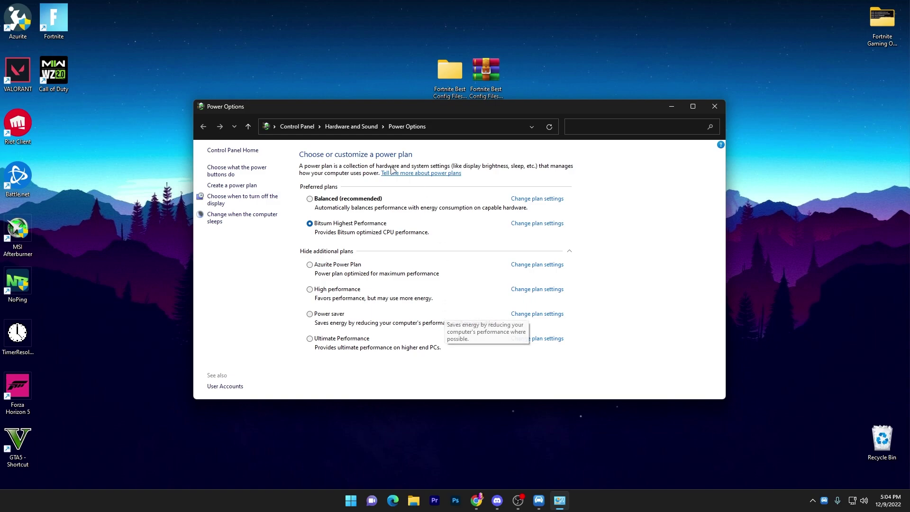
pyautogui.click(714, 106)
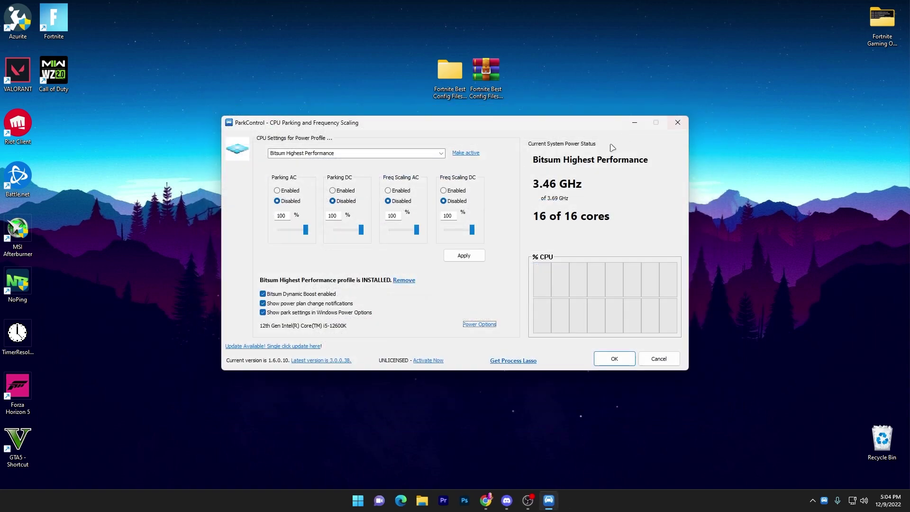
pyautogui.click(665, 126)
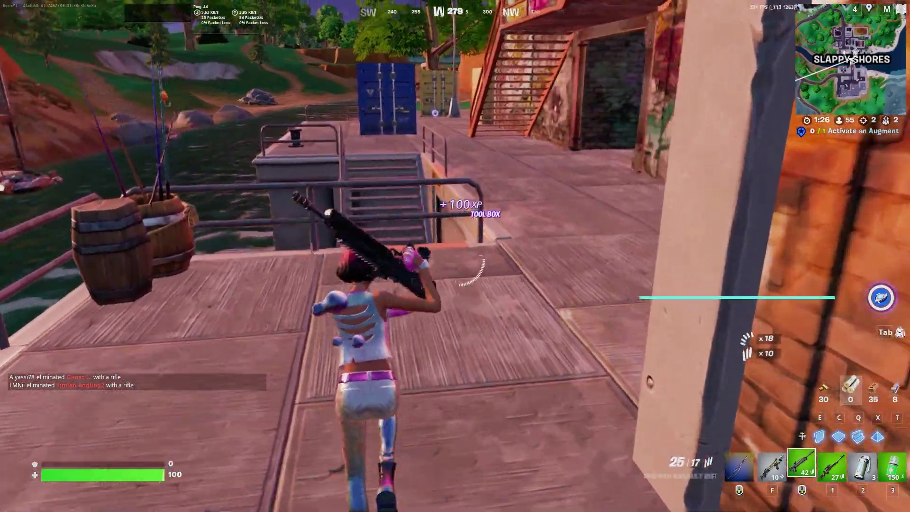
pyautogui.press('w')
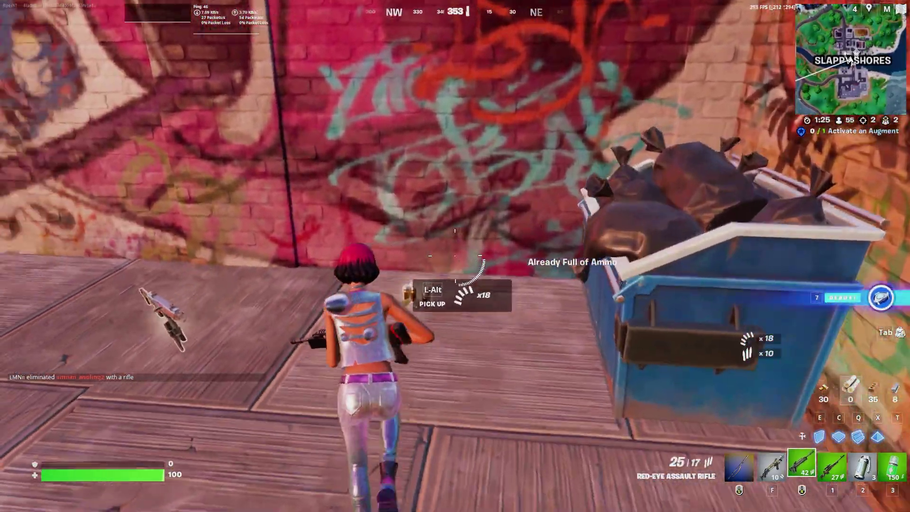
pyautogui.press('f')
pyautogui.press('r')
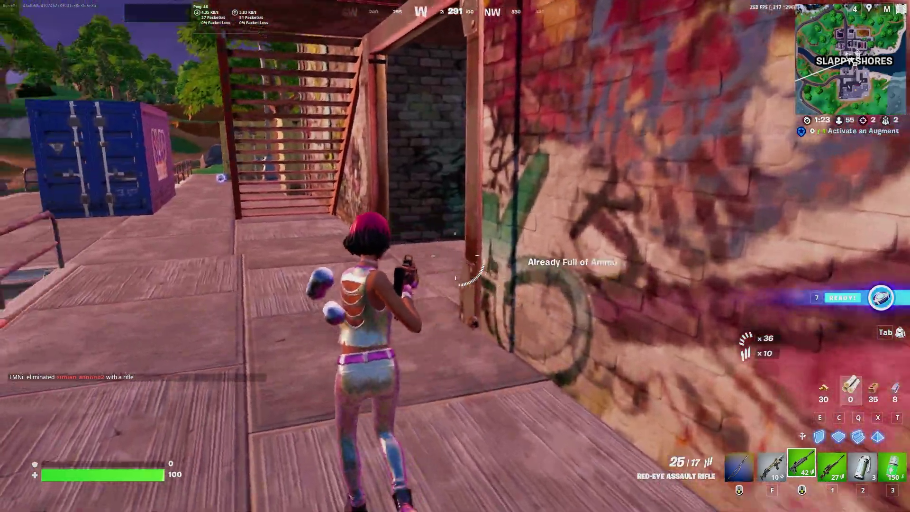
pyautogui.press('1')
pyautogui.press('w')
pyautogui.press('1')
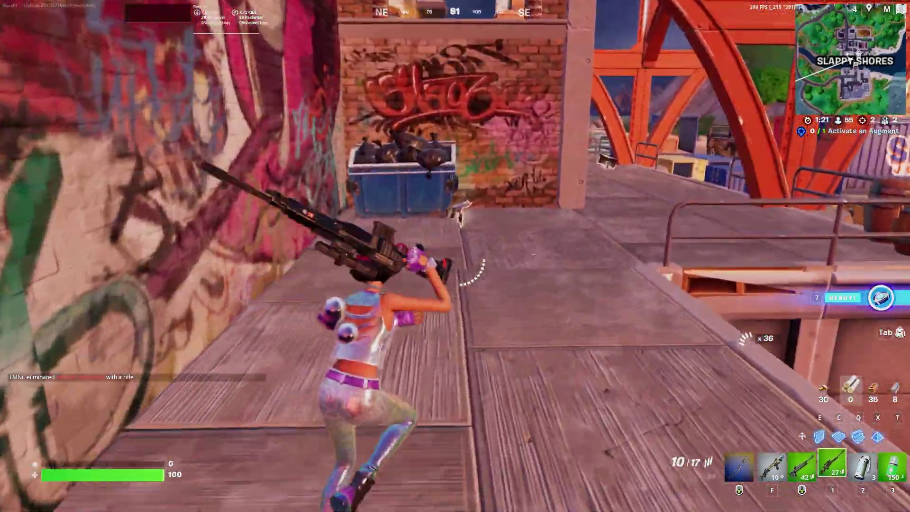
pyautogui.press('e')
pyautogui.press('Tab')
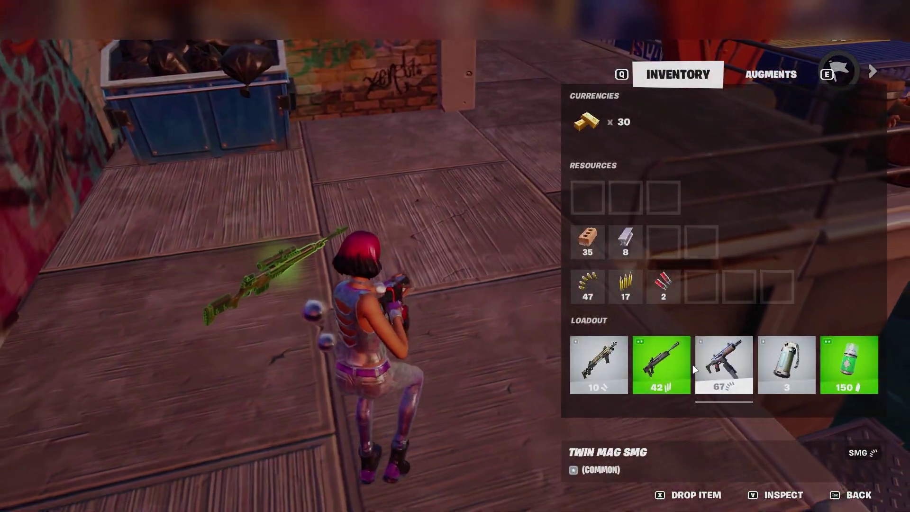
pyautogui.press('Tab')
pyautogui.press('Tab')
pyautogui.moveTo(707, 359); pyautogui.dragTo(664, 361)
pyautogui.press('Tab')
pyautogui.press('w')
pyautogui.press('f')
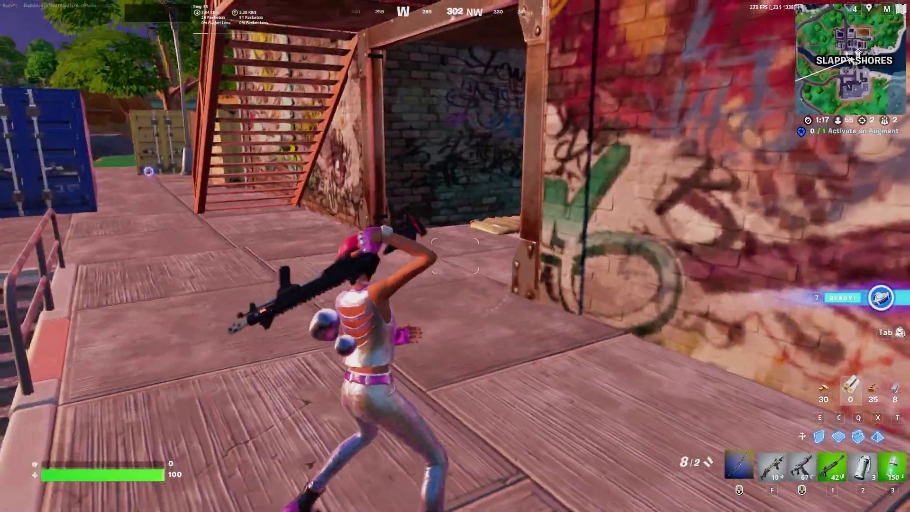
pyautogui.press('w')
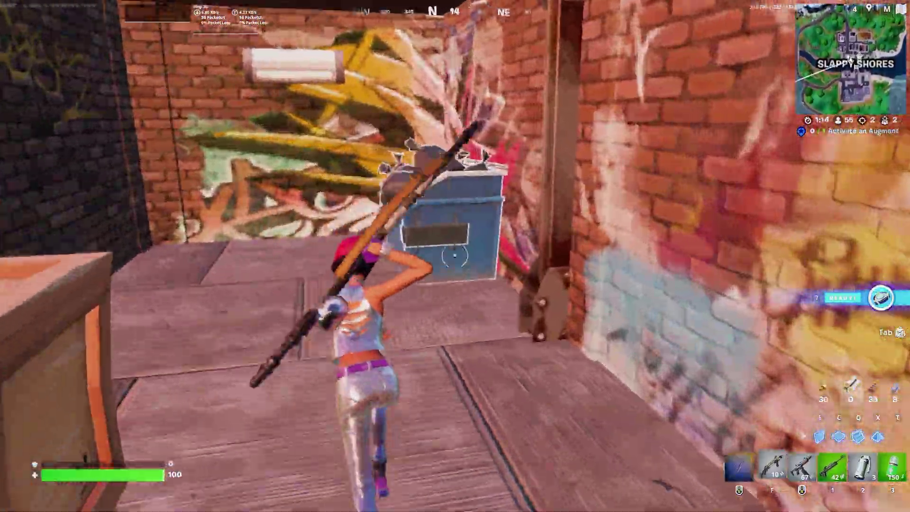
pyautogui.press('w')
pyautogui.click(455, 256)
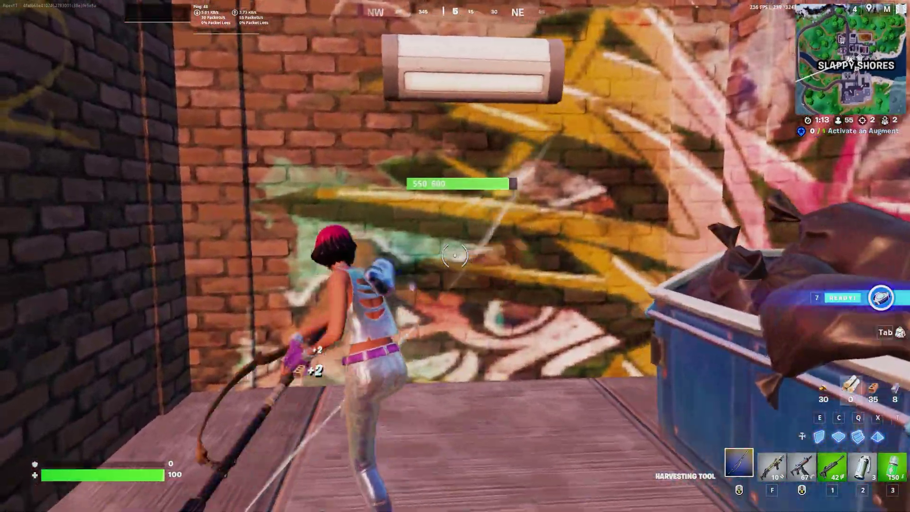
pyautogui.click(454, 255)
pyautogui.click(455, 256)
pyautogui.click(455, 256)
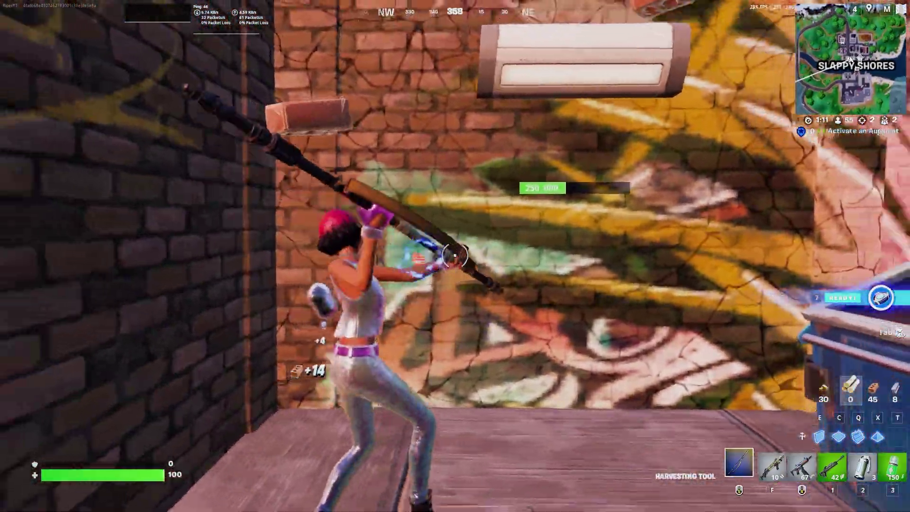
pyautogui.click(454, 256)
pyautogui.click(455, 256)
pyautogui.click(455, 256)
pyautogui.press('f')
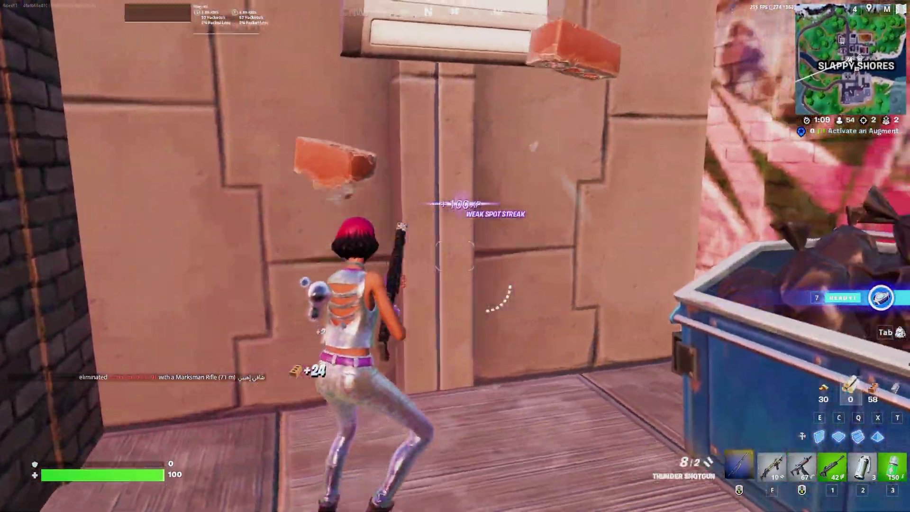